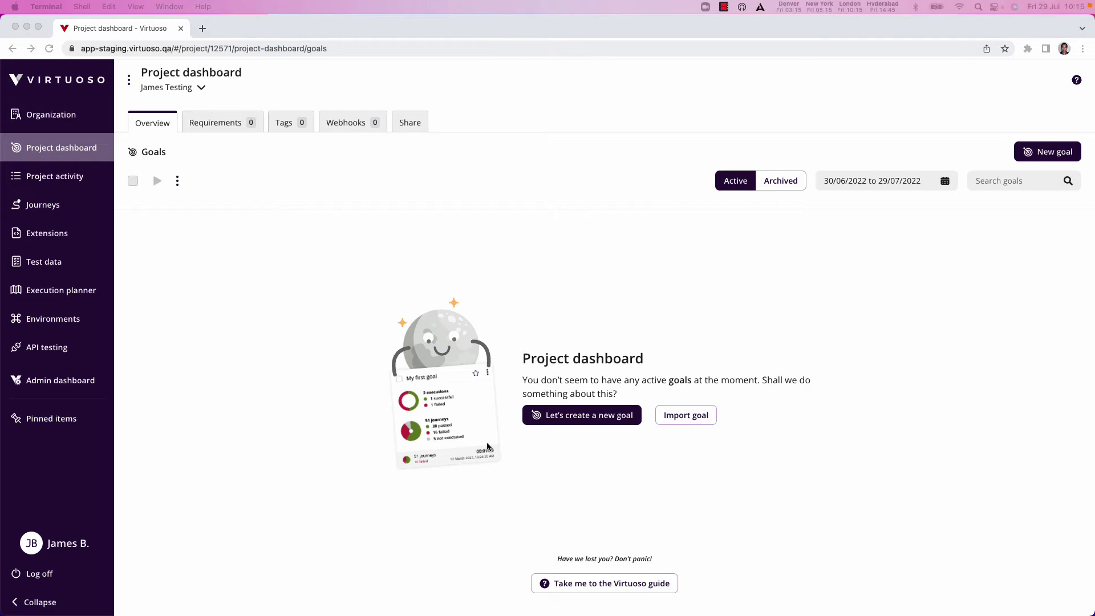
Step: Enlarge Terminal and run the bridge client as virtuoso-training-bridge against staging
left_click_drag(562, 536, 534, 166)
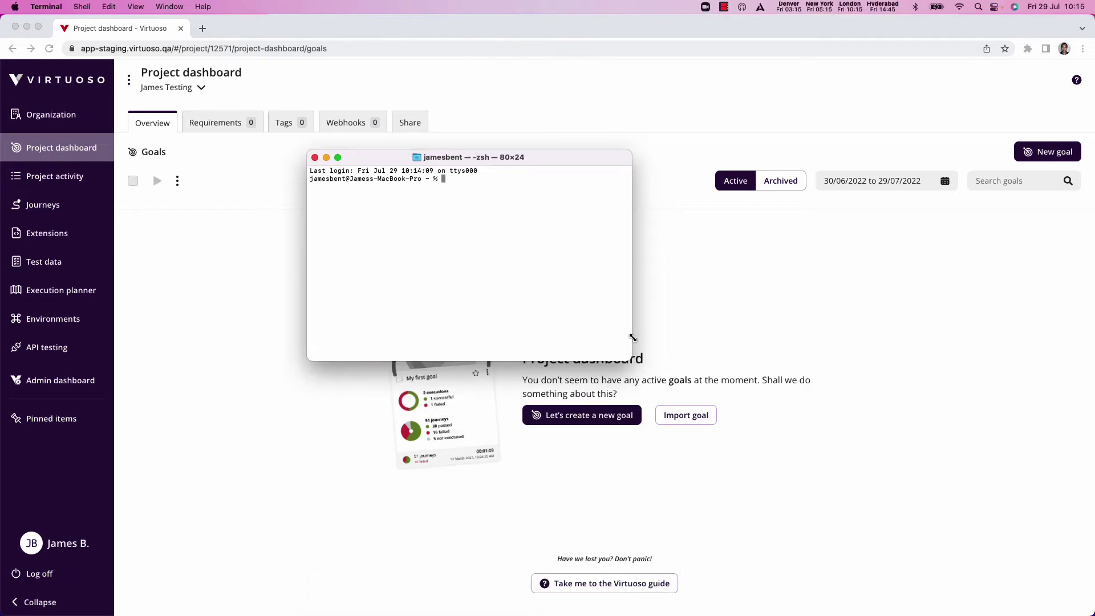
left_click_drag(629, 360, 736, 431)
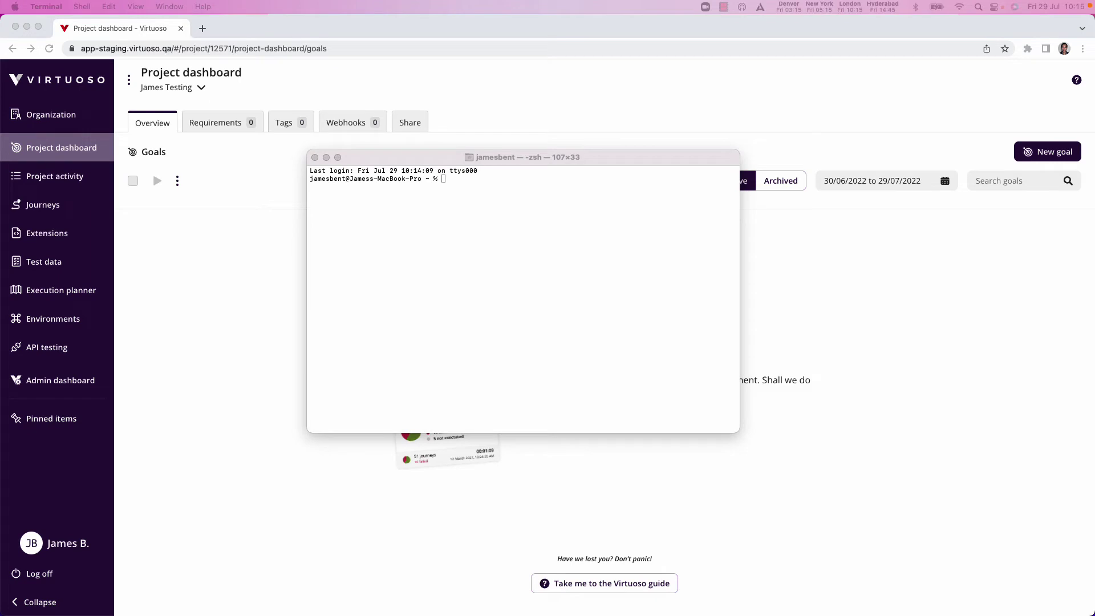
left_click(450, 276)
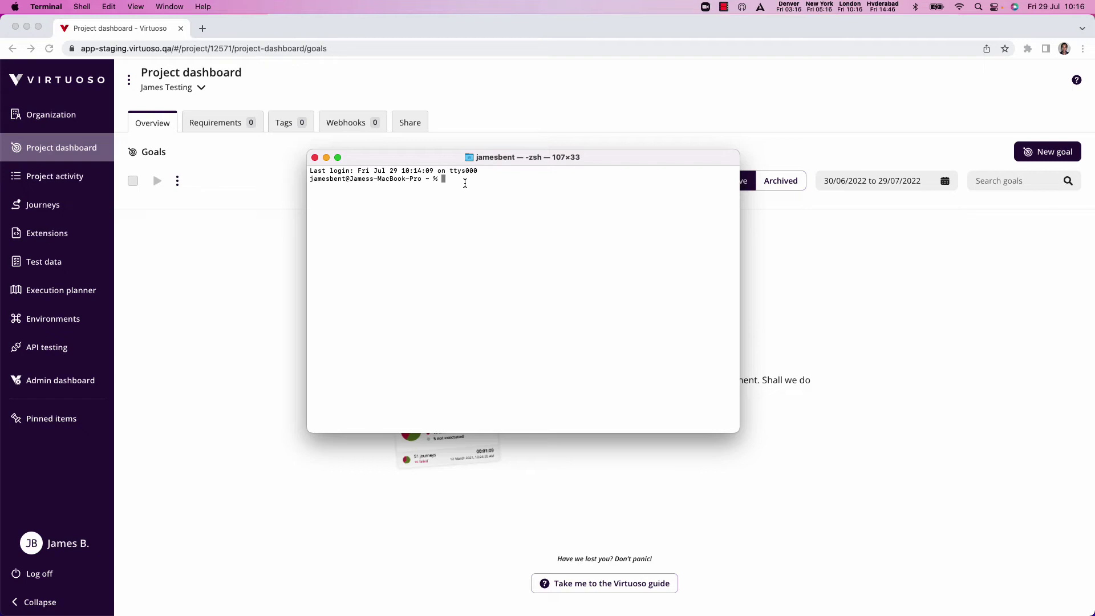
key("super+v")
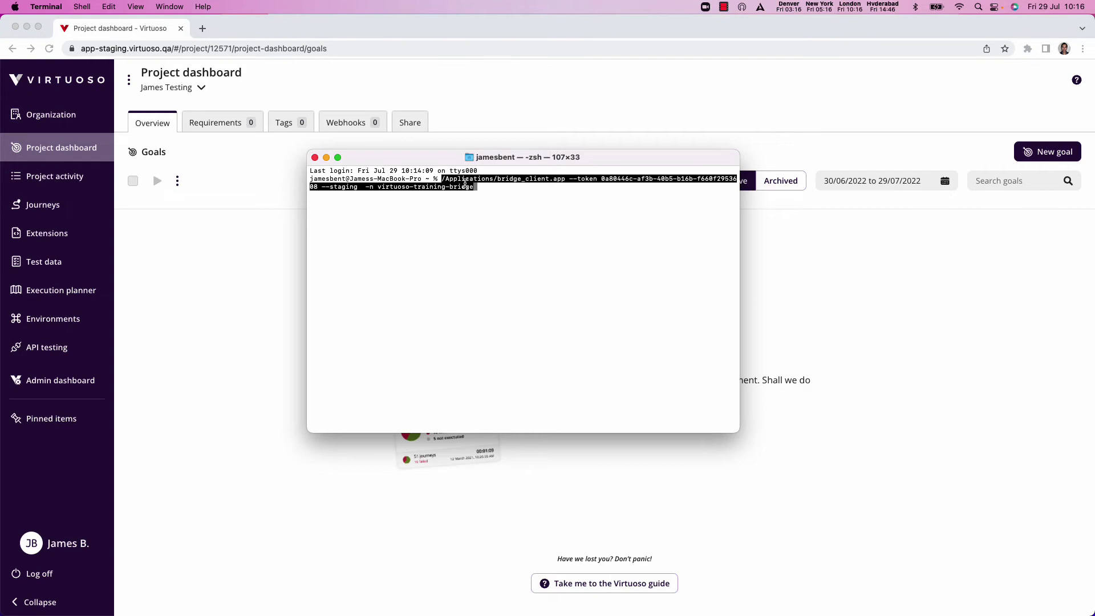
key("Return")
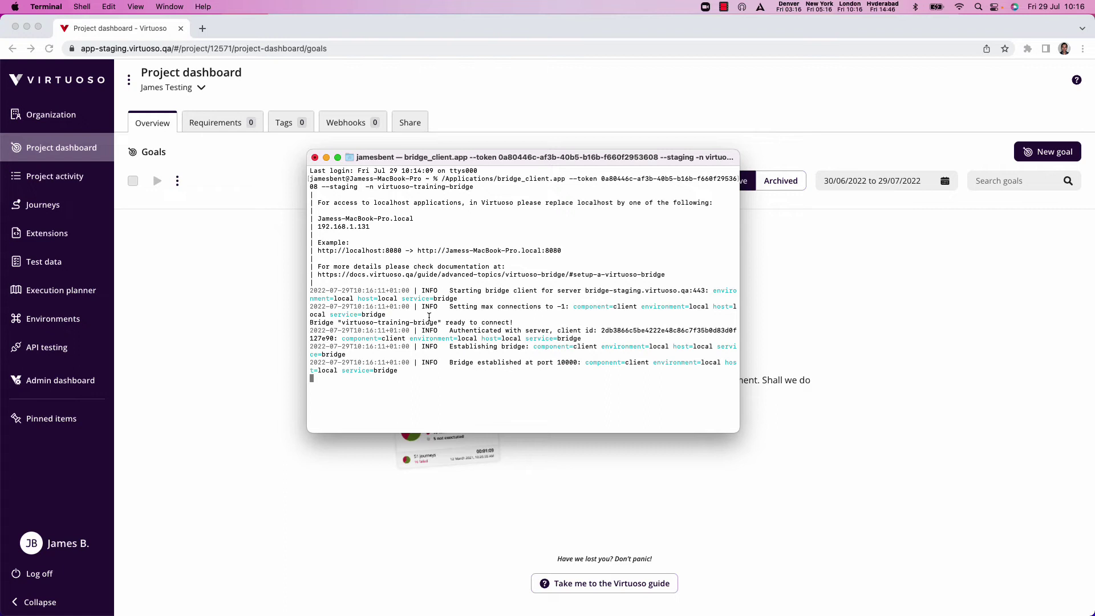
Step: Start a new goal named 'Test Local File Upload Testing Plan' with the upload-file starting URL
left_click(773, 442)
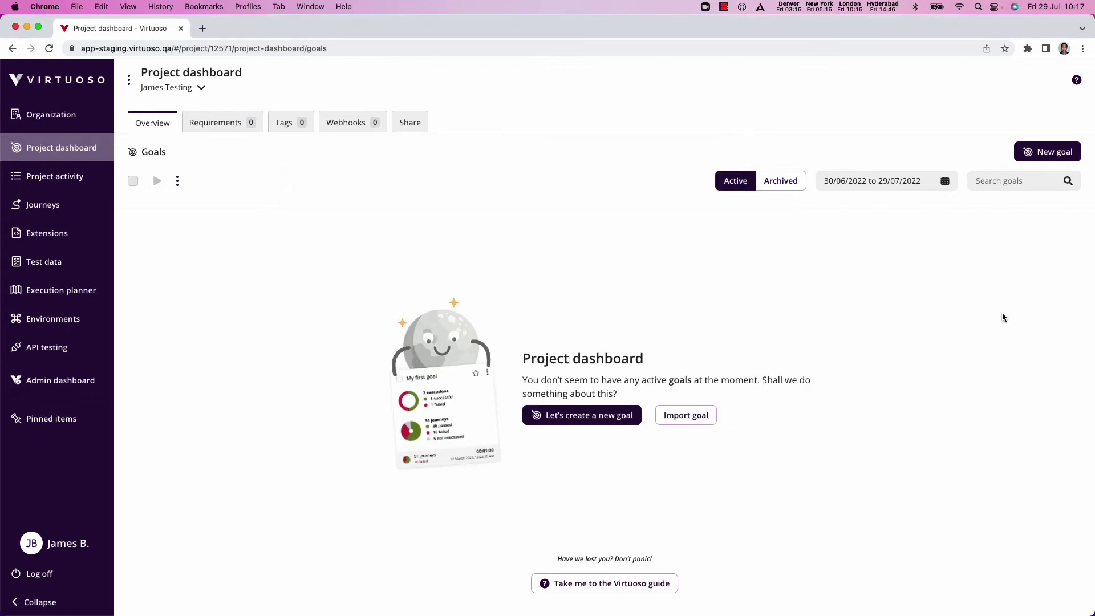
left_click(1054, 152)
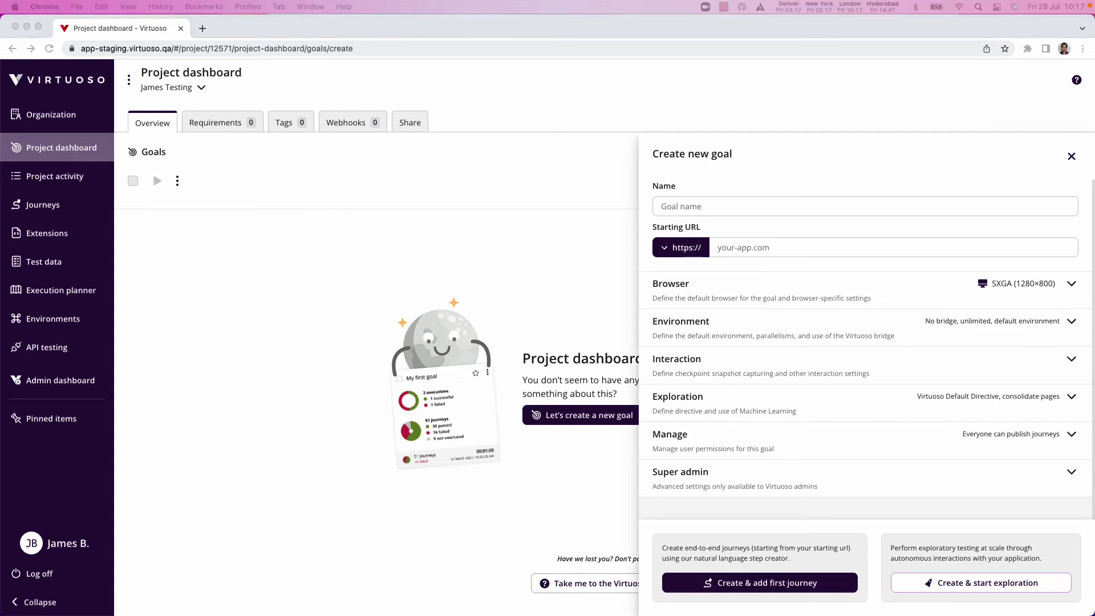
left_click(758, 246)
type("guinea-pig.virtuoso.qa/forms/static/upload-file")
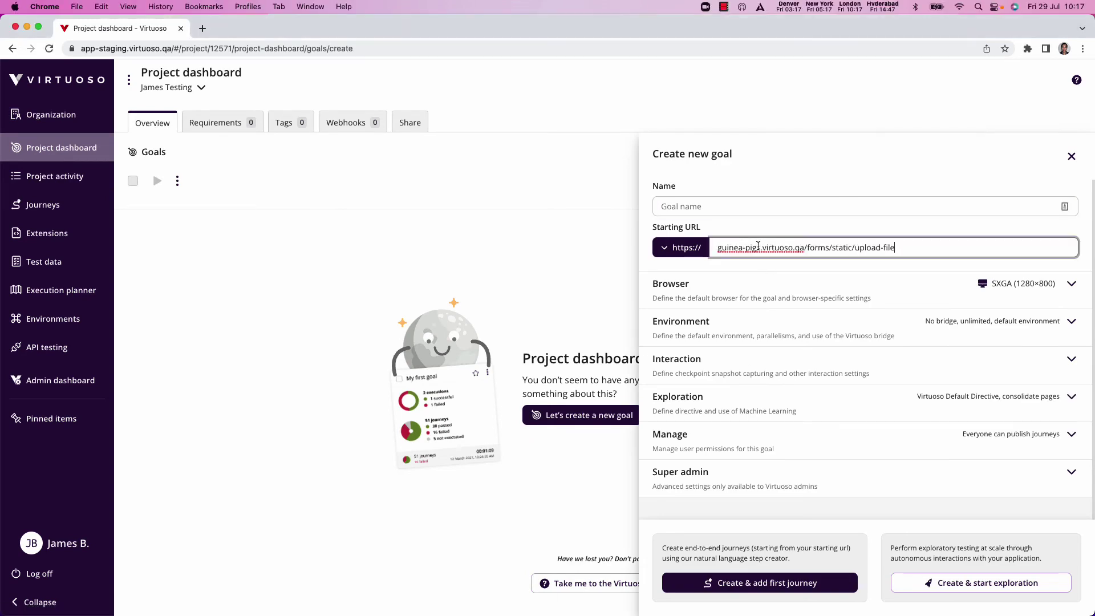
left_click(759, 247)
type("s")
left_click(707, 209)
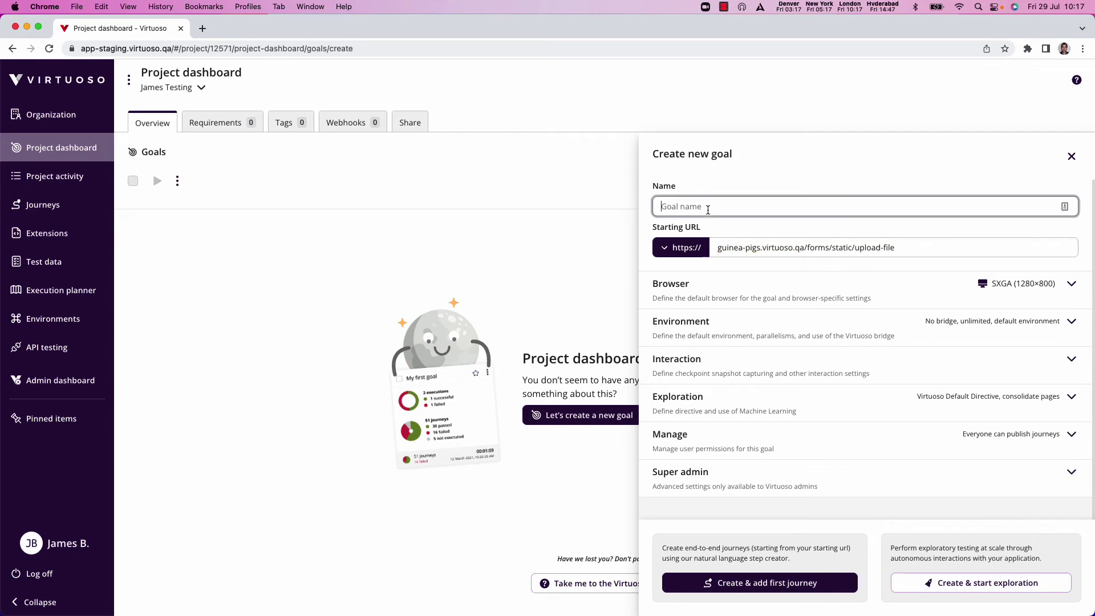
type("Test L")
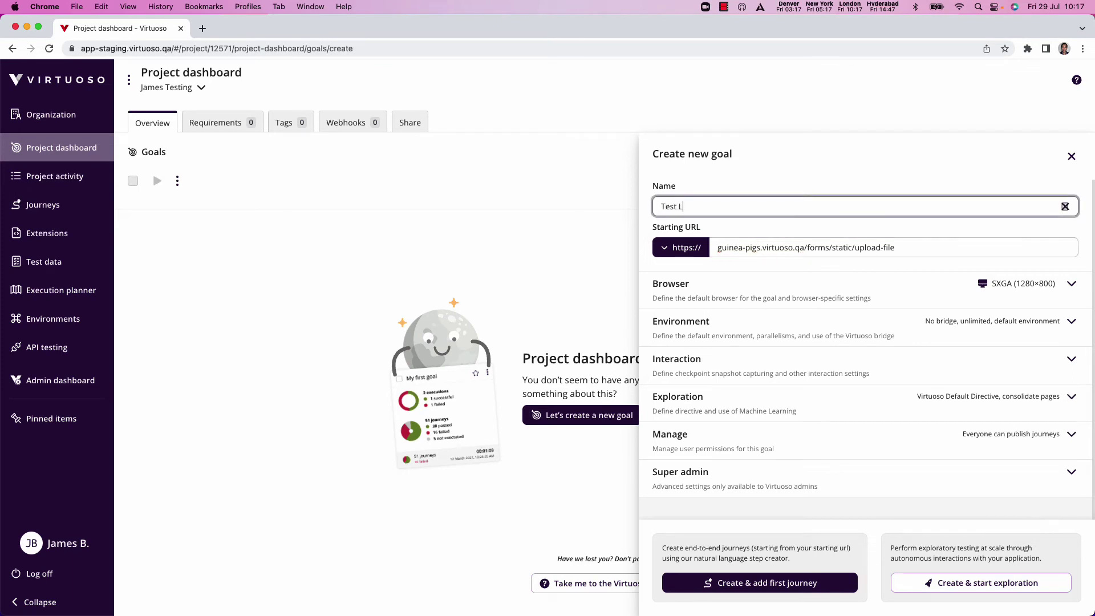
type("ocal File Upload Testing Plan")
left_click(788, 185)
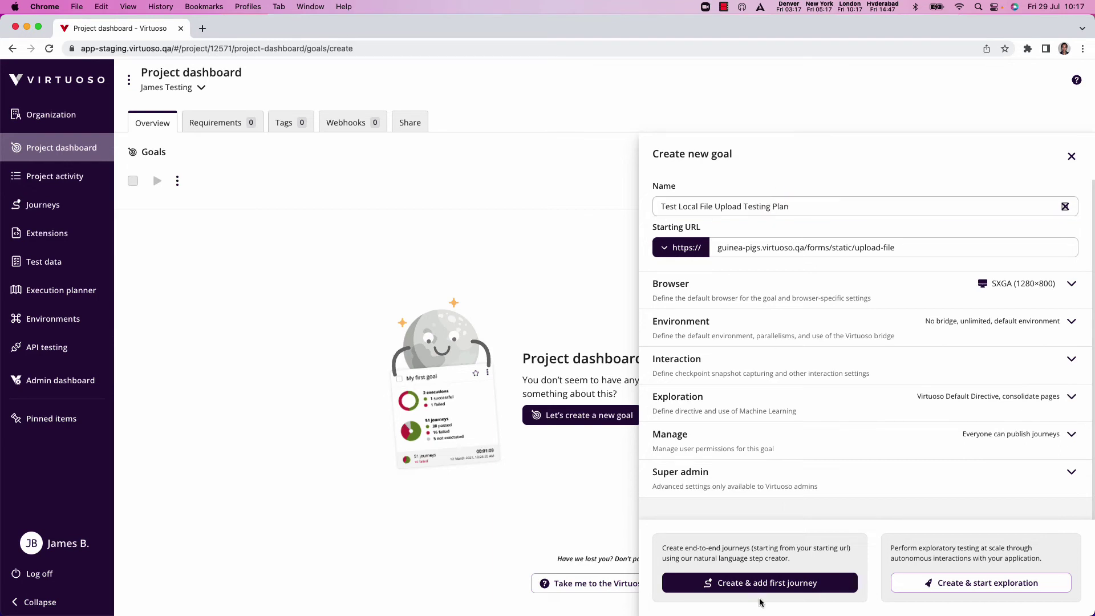
Step: Select virtuoso-training-bridge as the goal's Virtuoso Bridge under Environment settings
left_click(1073, 320)
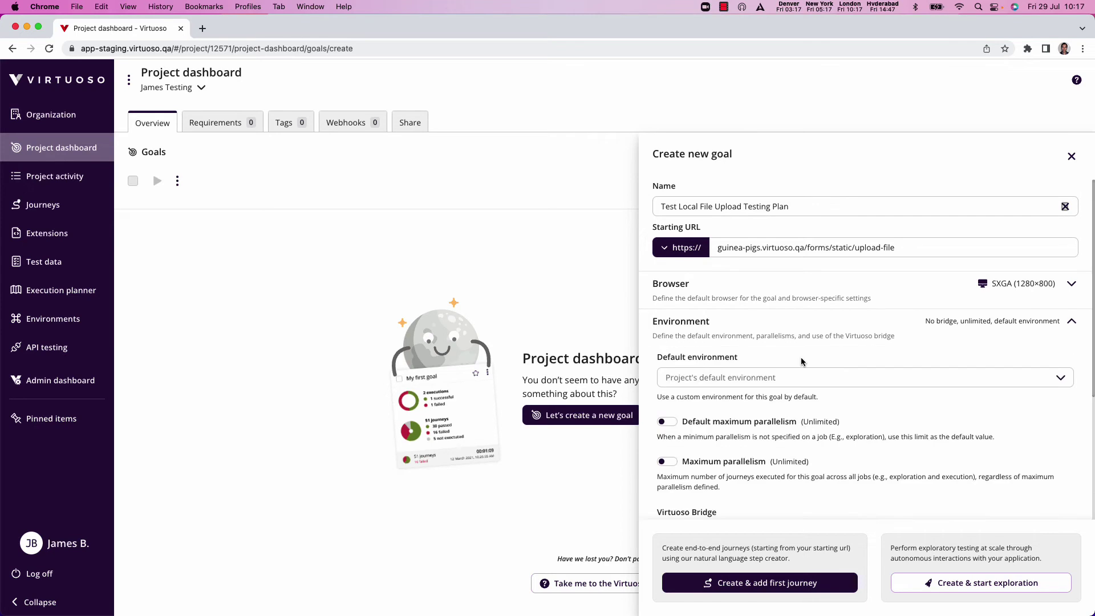
scroll(801, 365, "down", 4)
left_click(692, 416)
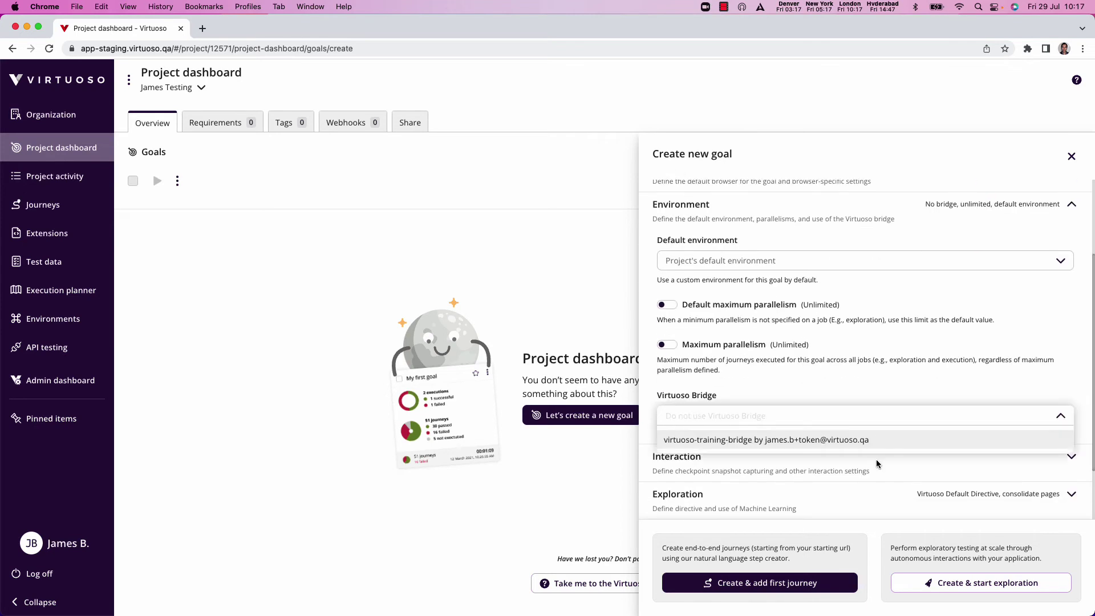
left_click(756, 441)
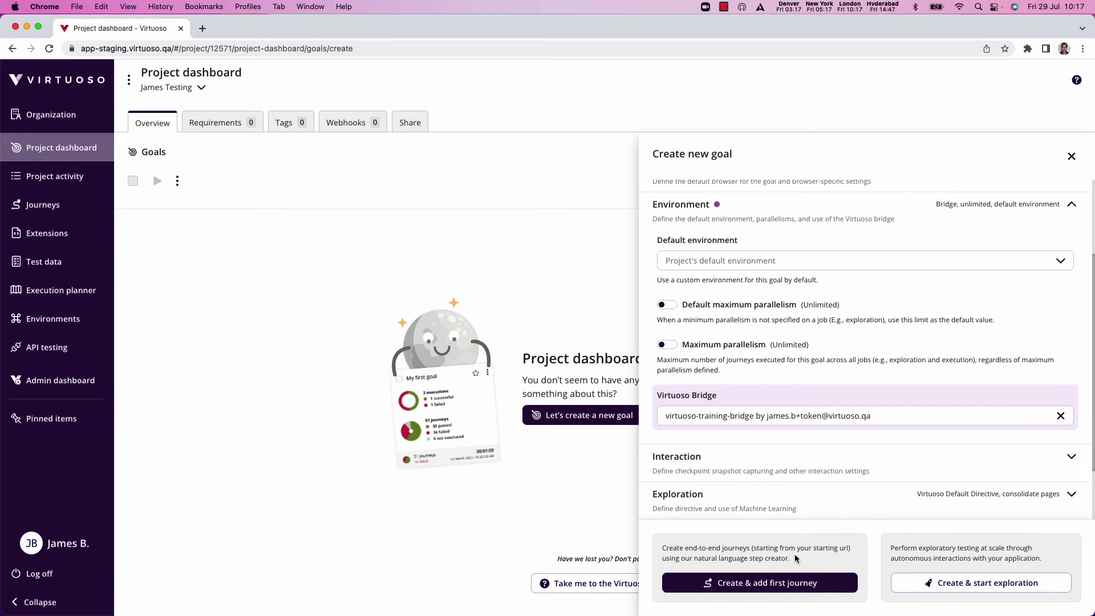
Step: Create the goal to load its first journey, then bring up Finder on Documents
left_click(744, 588)
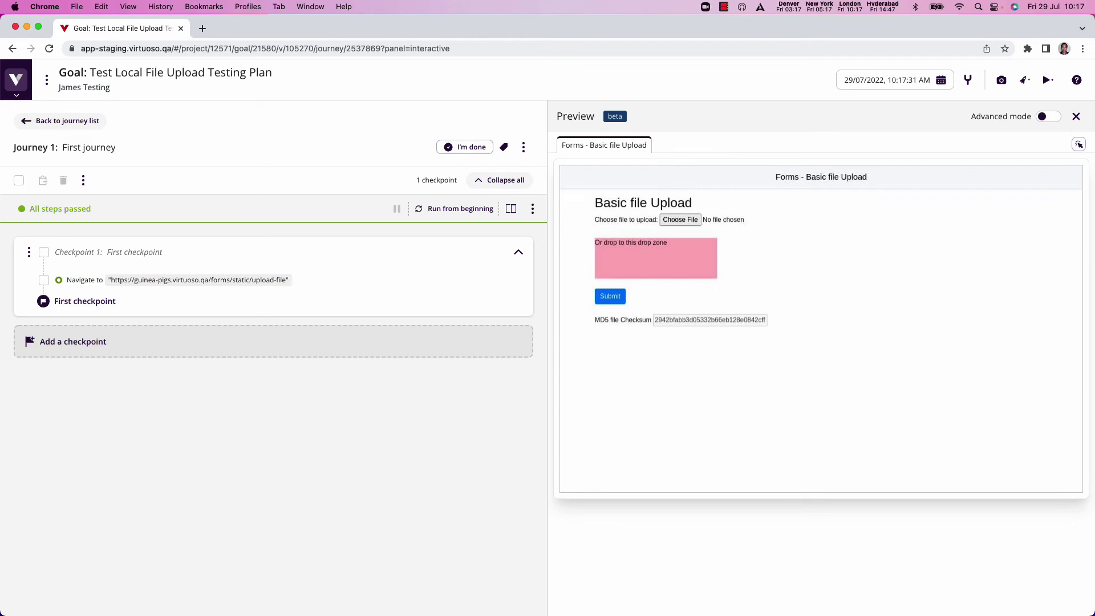
key("super+Tab")
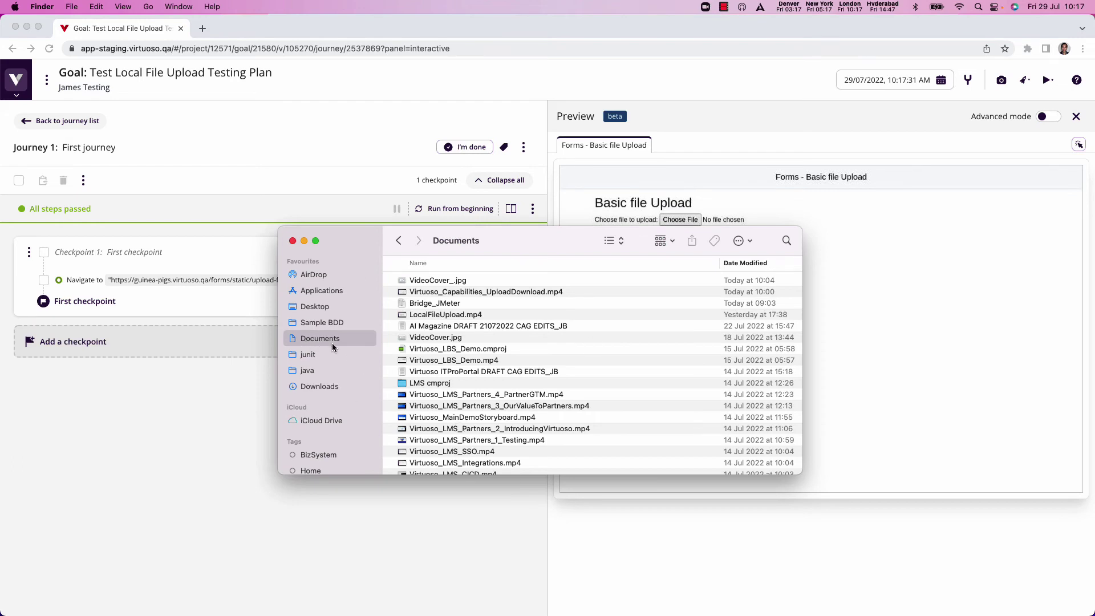
Step: Select VideoCover.jpg in Documents, move Finder down, then hide Finder
left_click(439, 341)
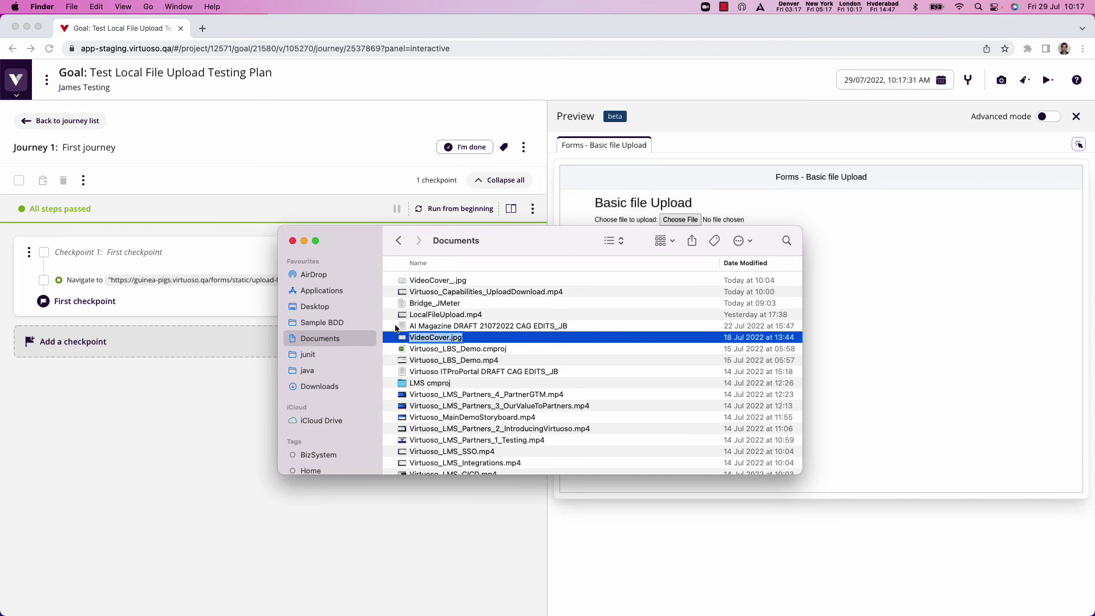
left_click_drag(534, 252, 535, 302)
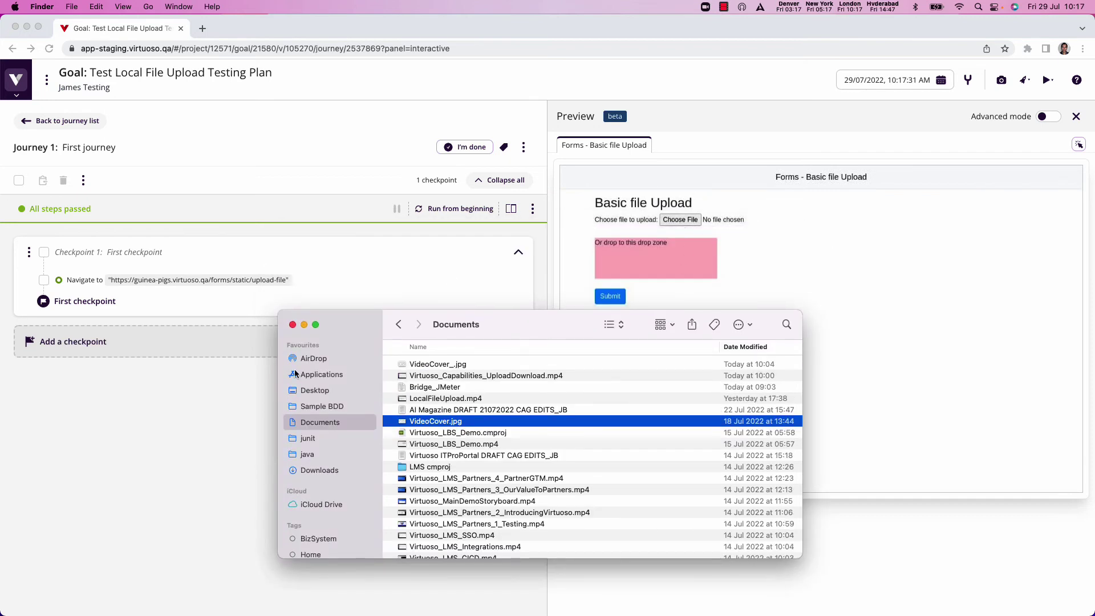
key("super+h")
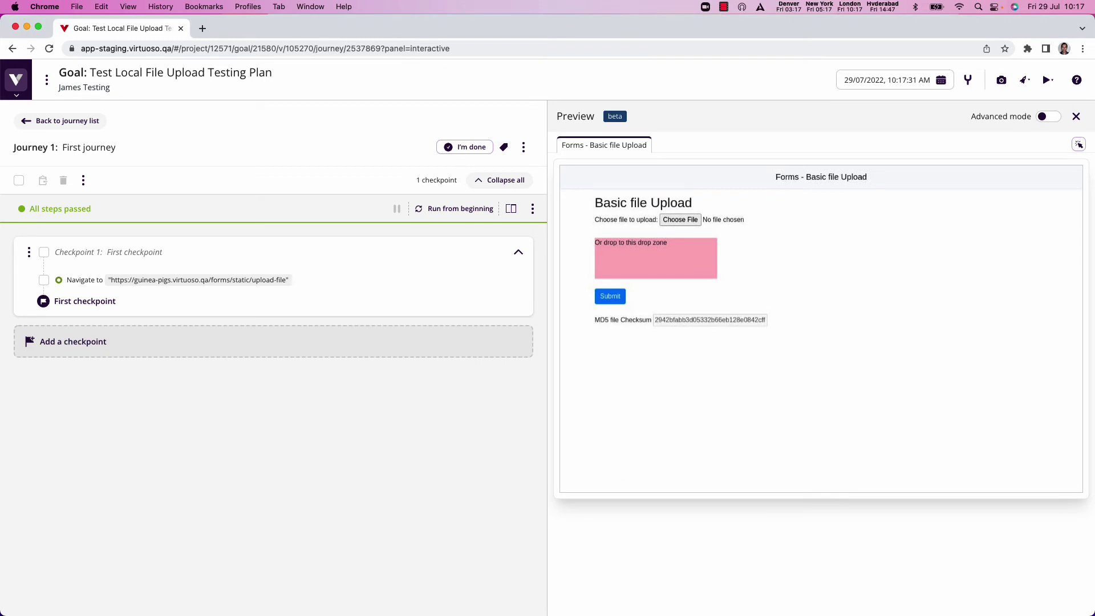
Step: In a new Terminal tab, start python -m SimpleHTTPServer serving on 0.0.0.0 port 8000
key("super+Tab")
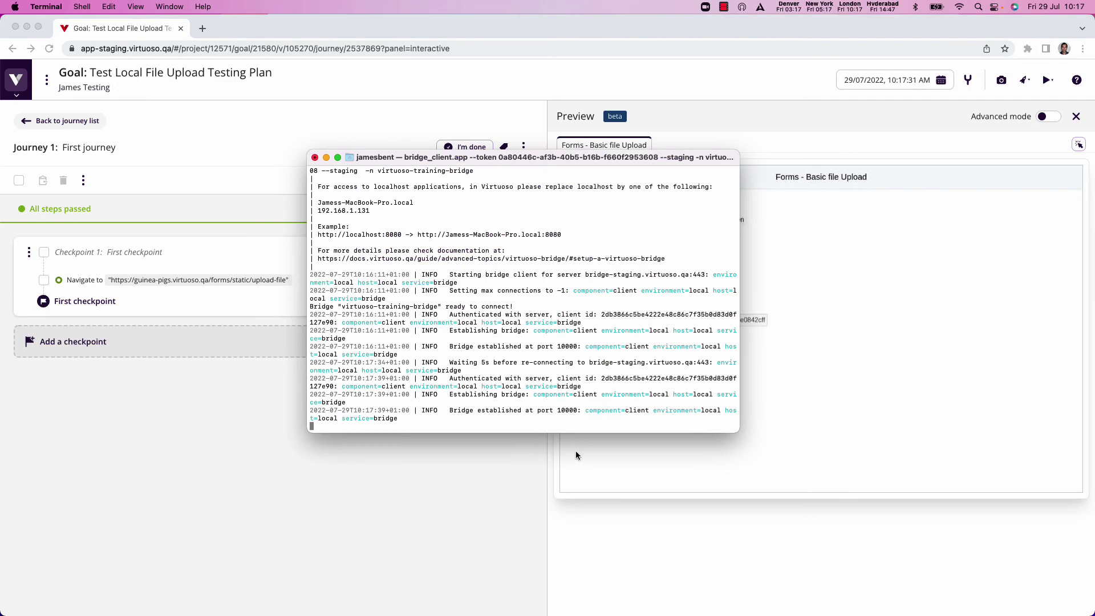
left_click(82, 7)
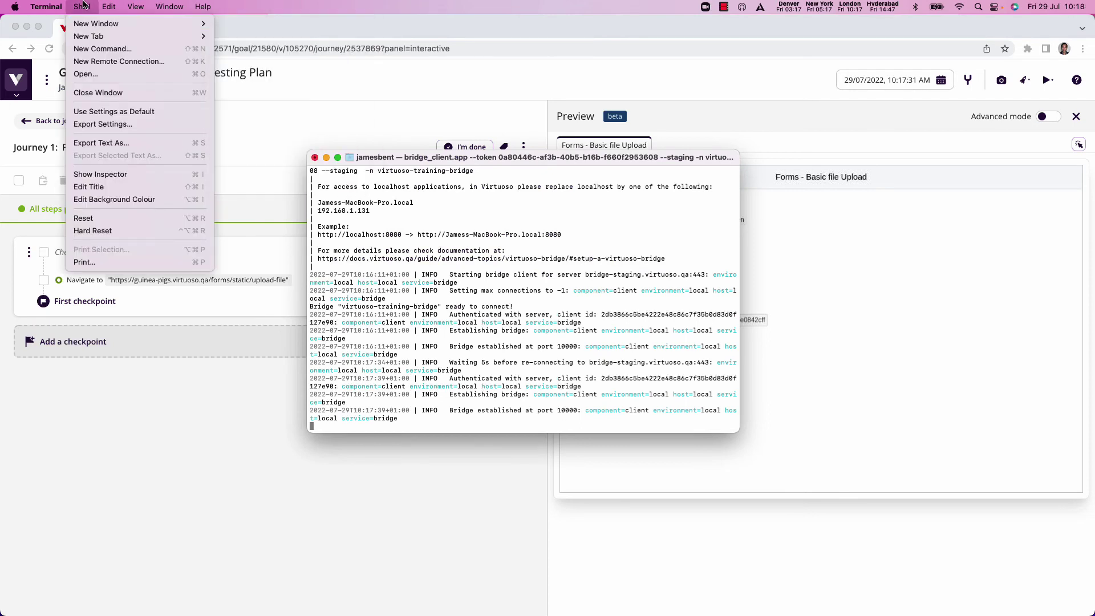
mouse_move(87, 38)
left_click(268, 36)
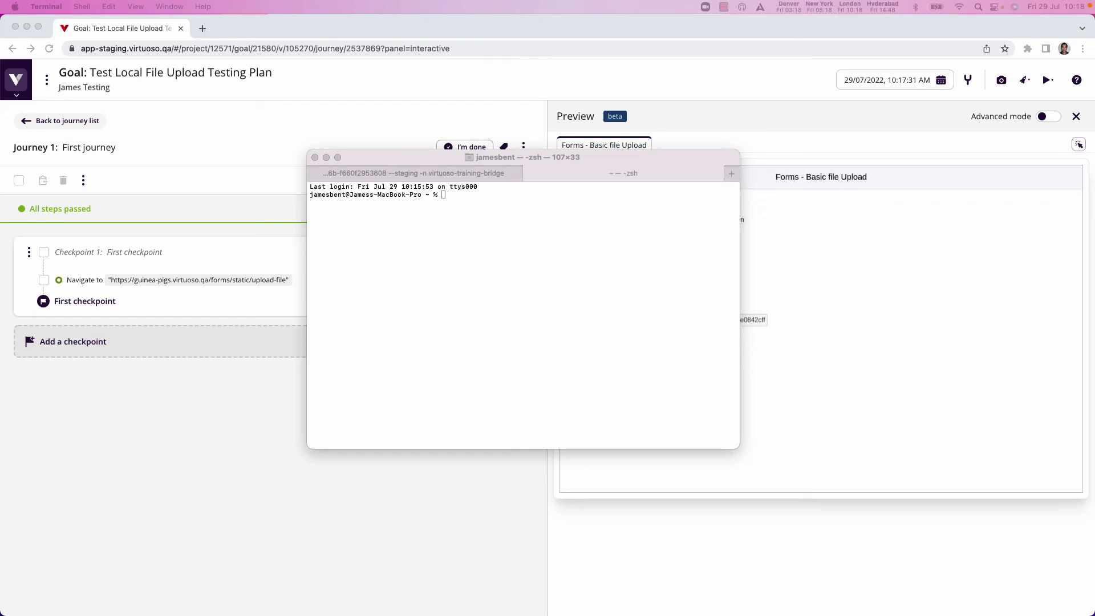
left_click(533, 249)
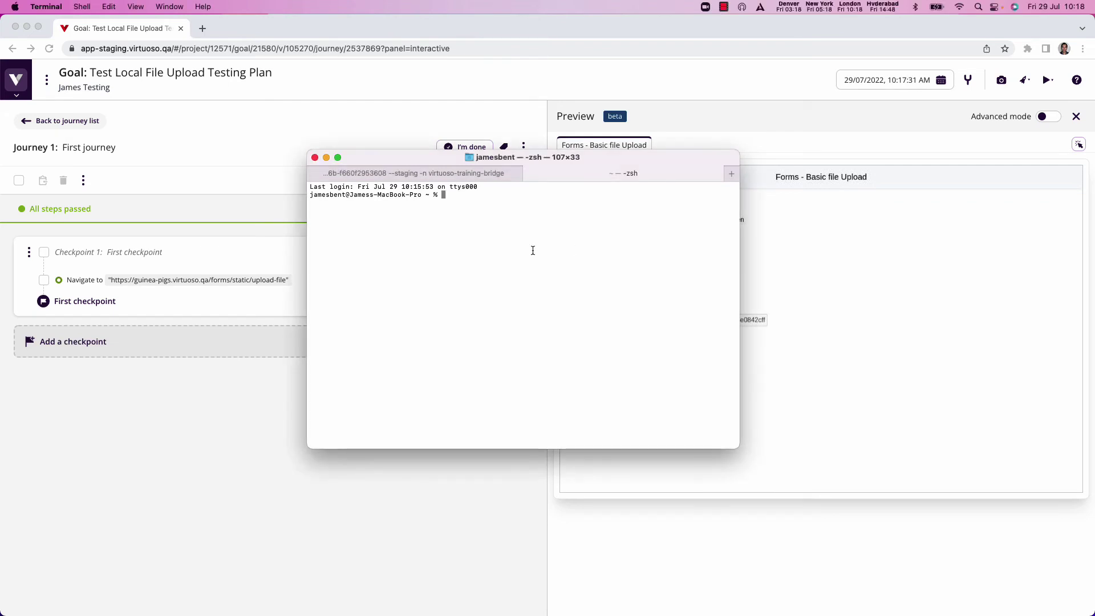
type("python -m SimpleHTTPServer")
key("Return")
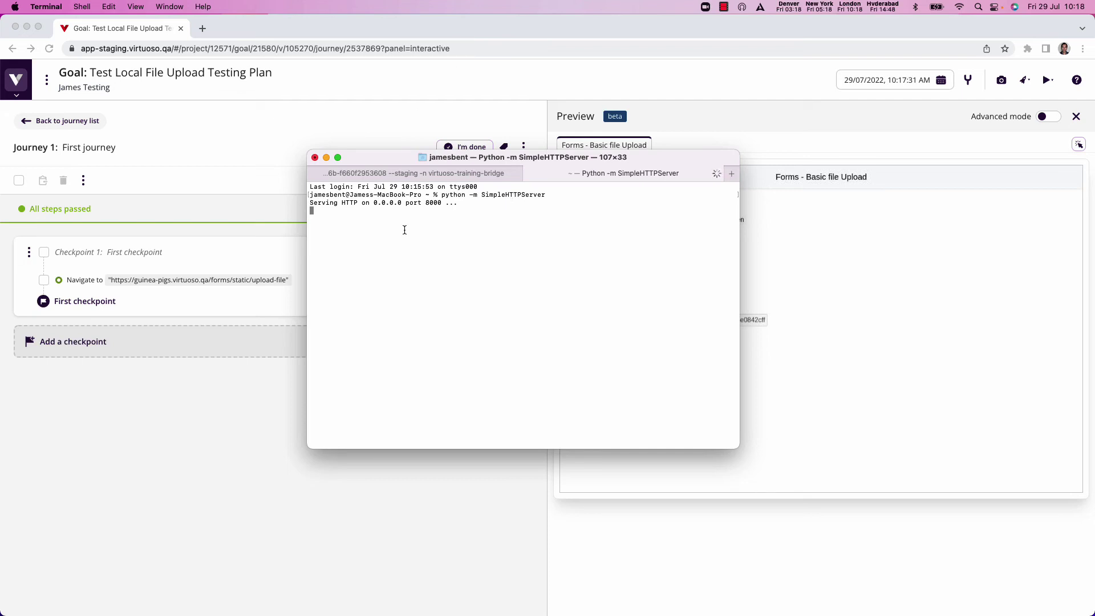
left_click_drag(374, 203, 450, 204)
left_click(398, 312)
left_click(198, 420)
left_click(263, 291)
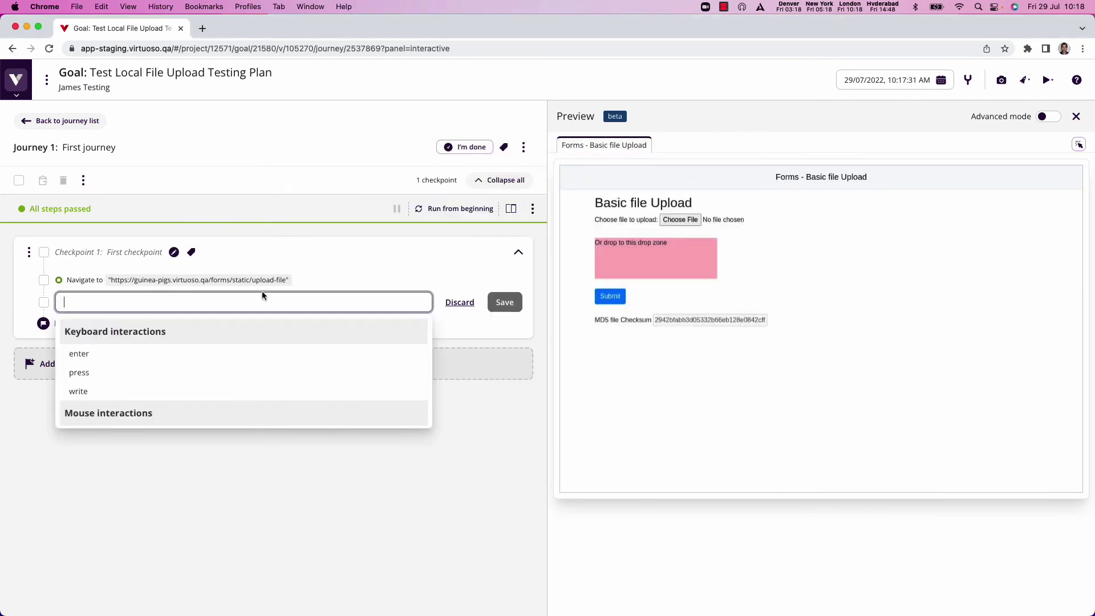
type("Upload \"")
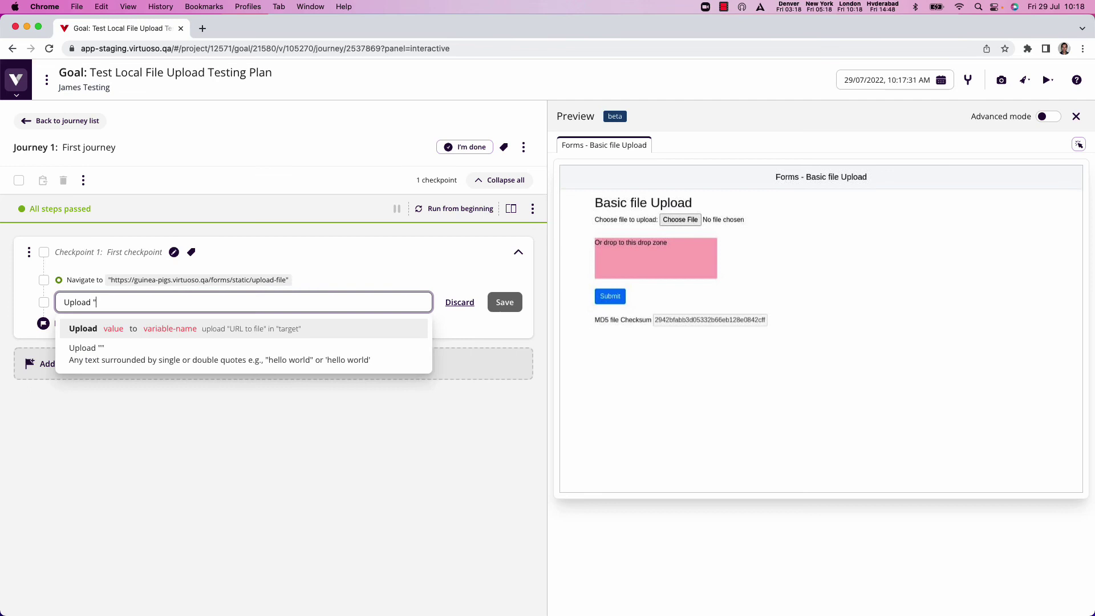
type("http://0.0.0.0:8000")
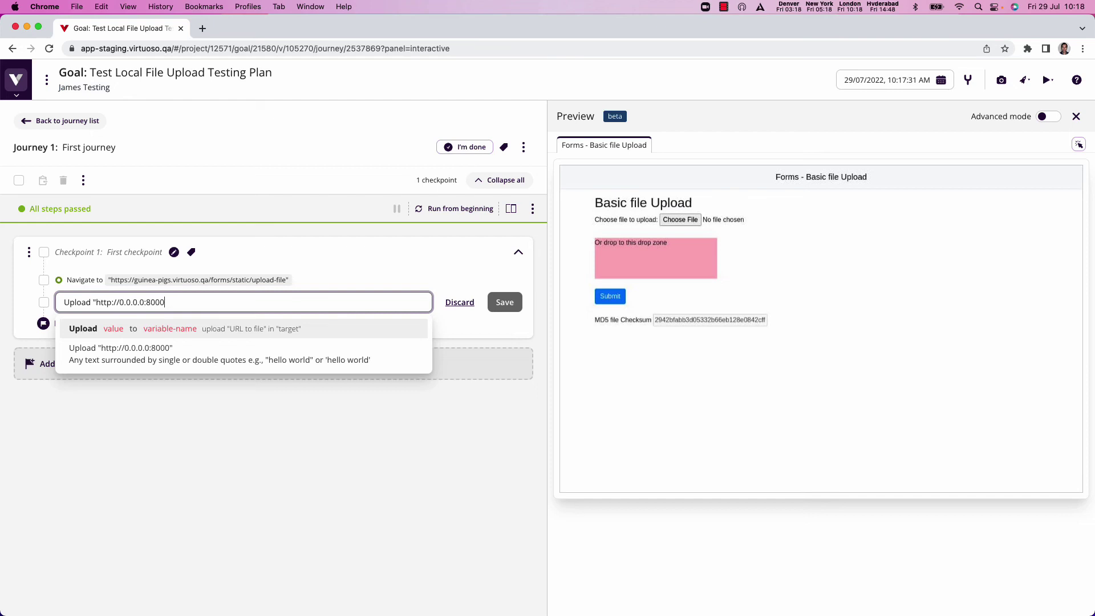
type("/documents/")
key("super+Tab")
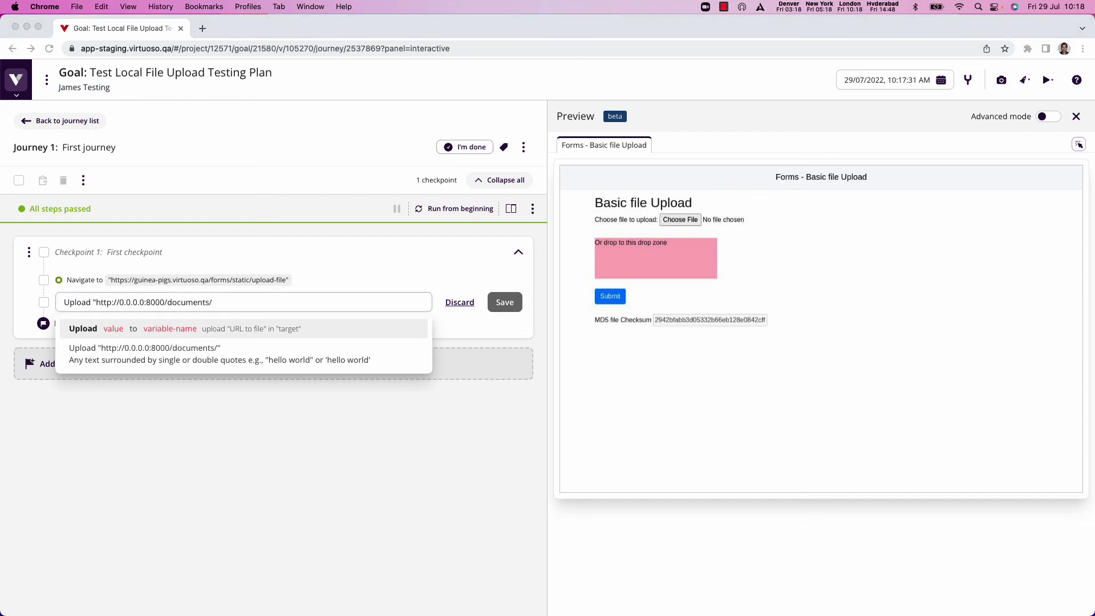
left_click(454, 424)
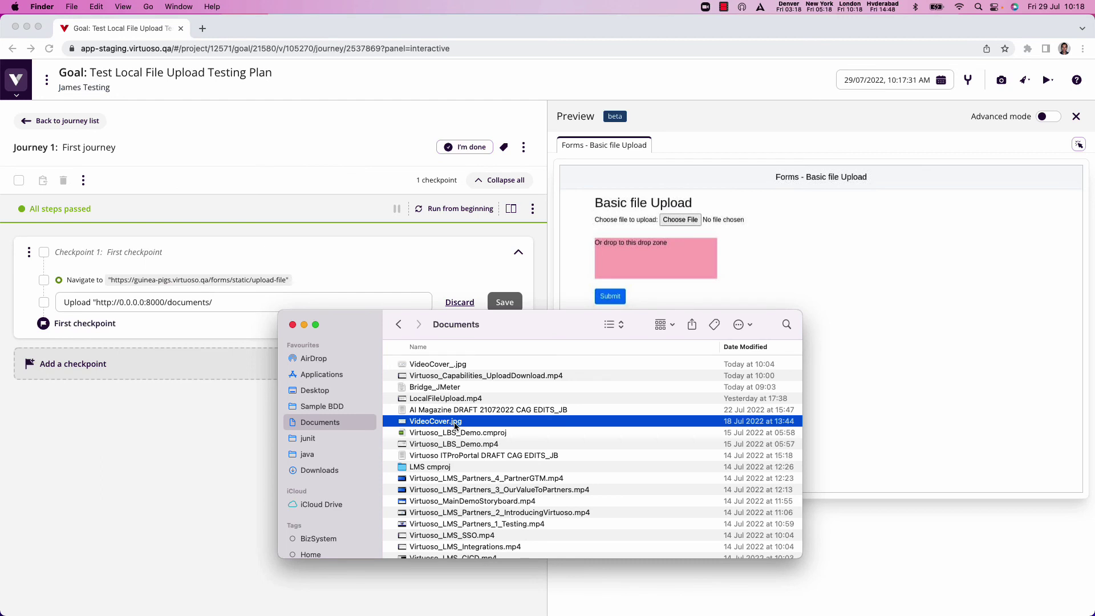
key("super+c")
key("super+Tab")
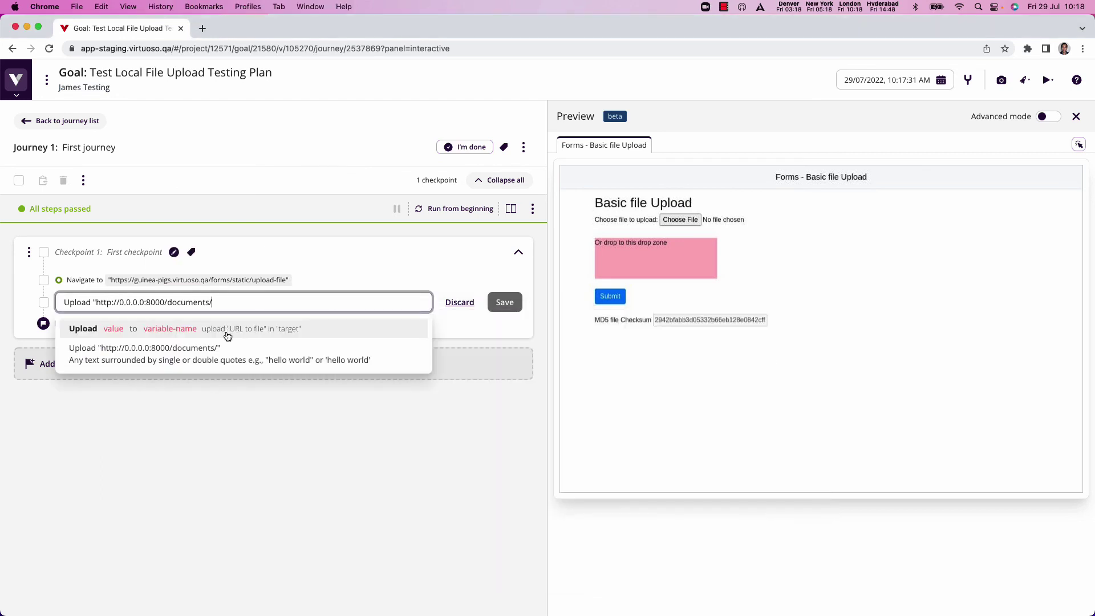
key("super+v")
type("\" to ")
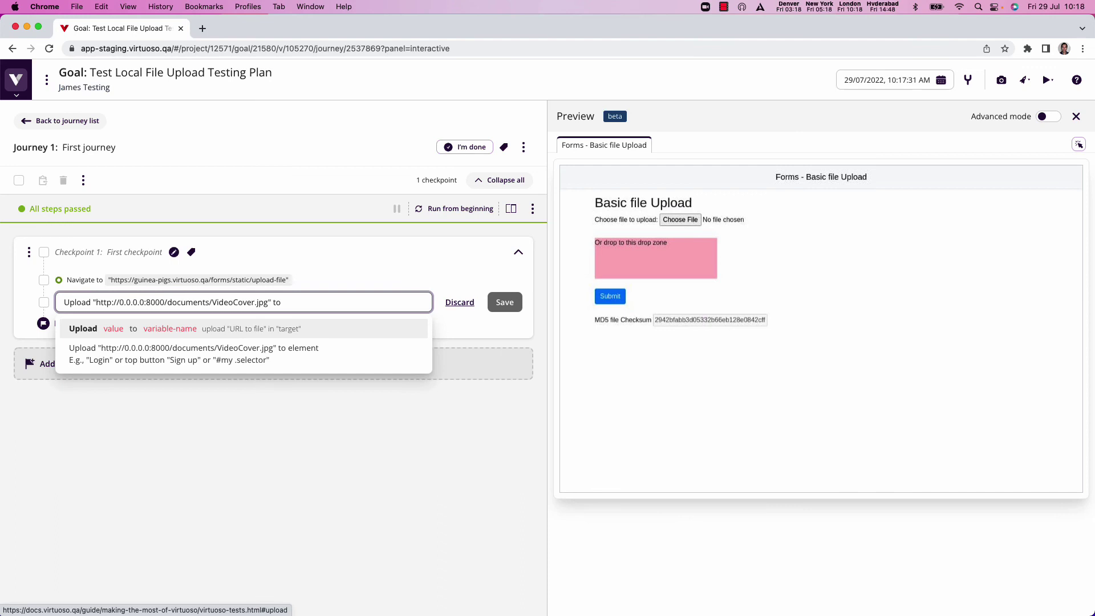
type("\"Choose File")
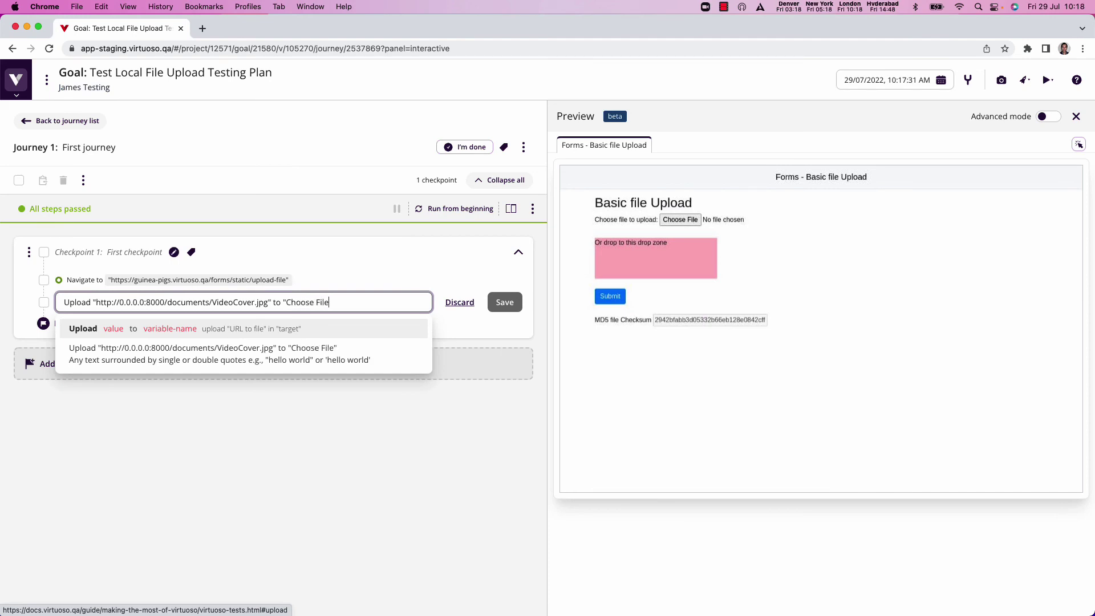
type("\"")
key("Return")
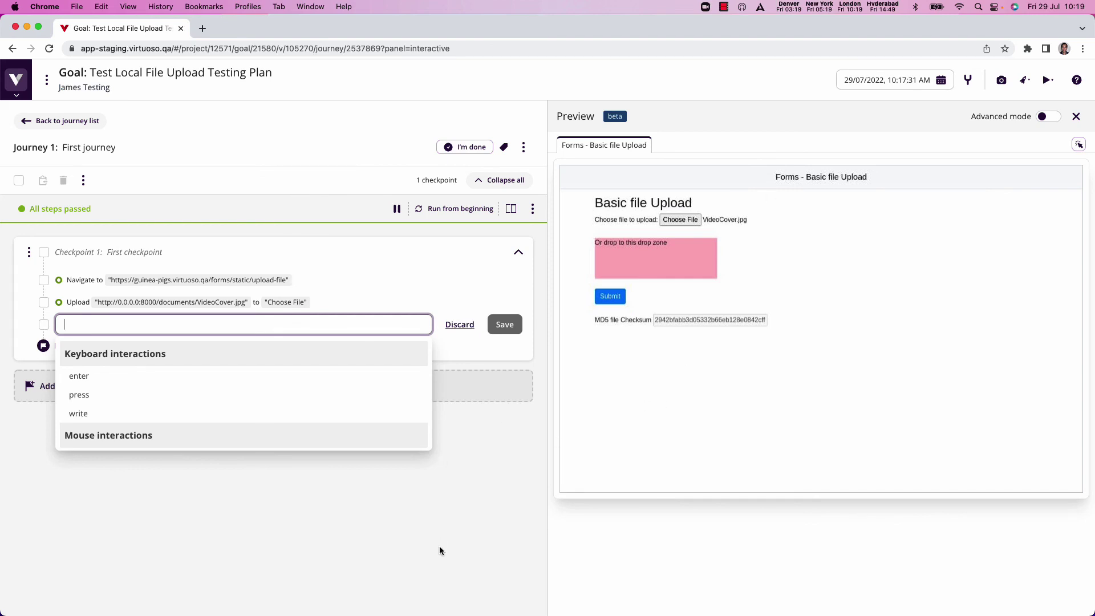
Step: Add and save a Click "Submit" step after the upload step
type("Cl")
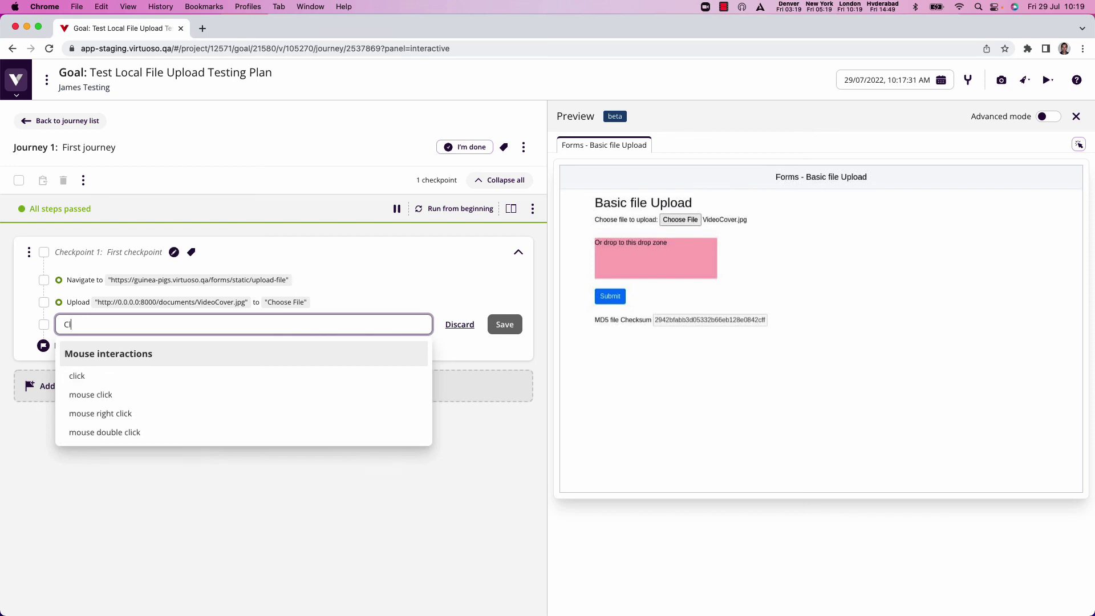
type("ick :\":Submit")
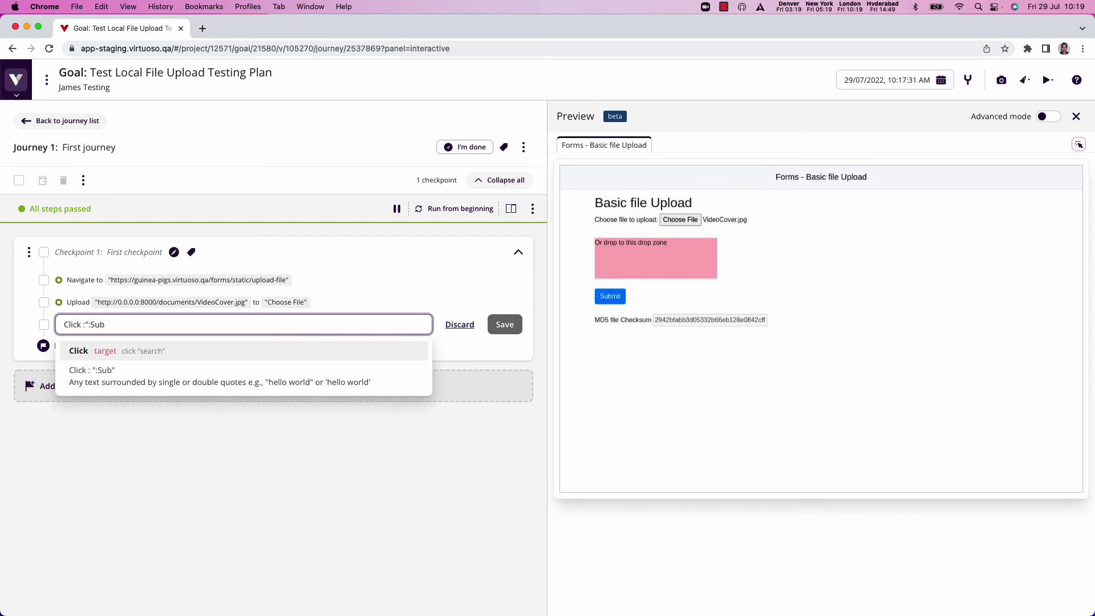
type("Submit\"")
left_click(501, 324)
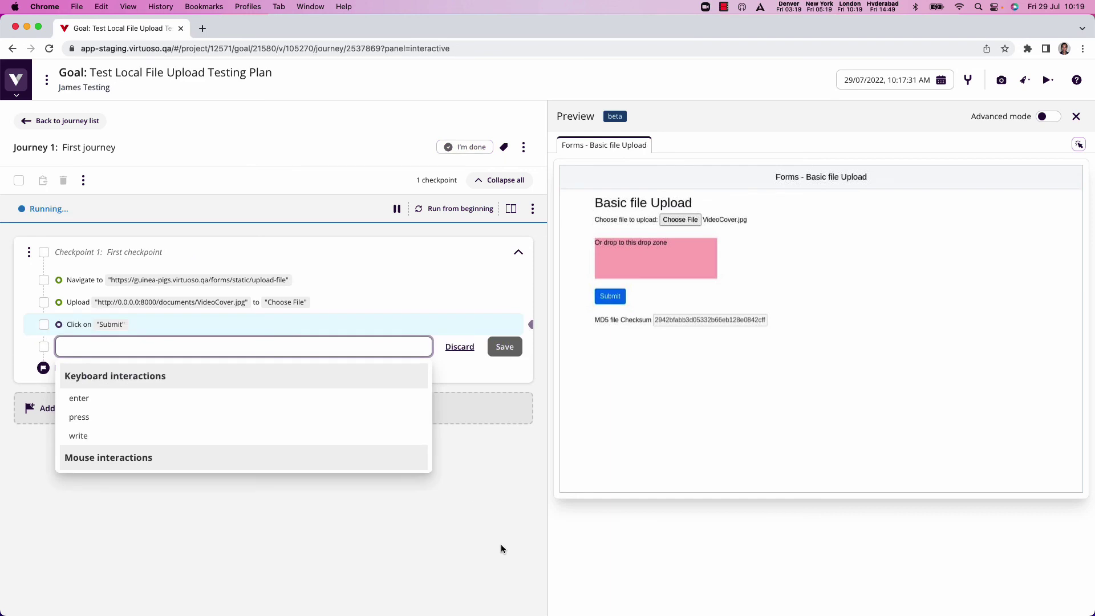
Step: Add an Upload step sending the copied VideoCover.jpg URL to "Or drop to this zone"
type("Upload")
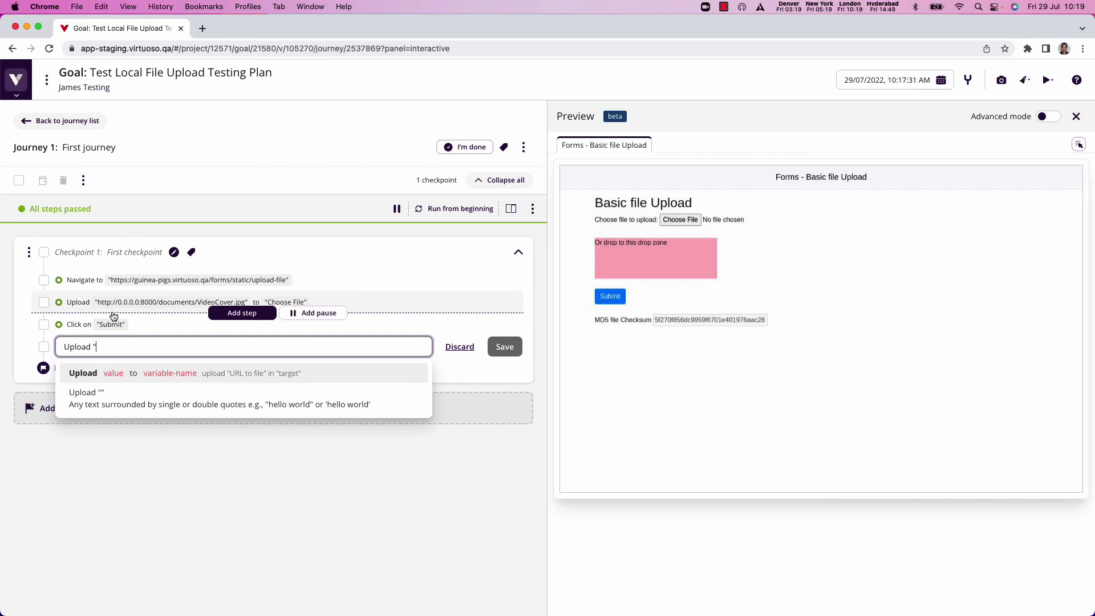
left_click_drag(98, 304, 247, 309)
key("cmd+c")
left_click(127, 345)
key("cmd+v")
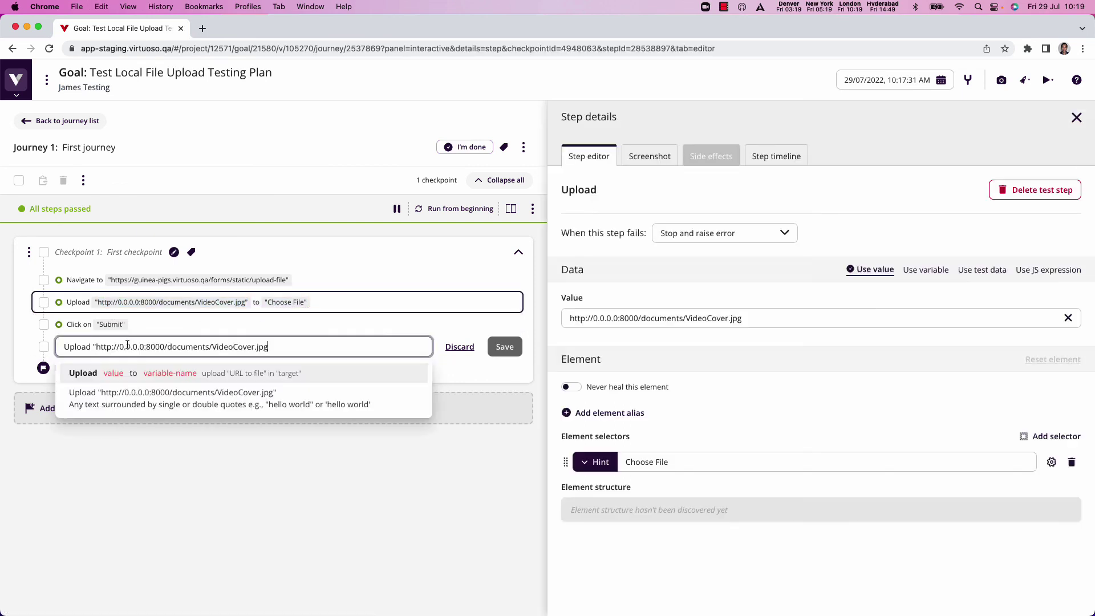
type("\" to")
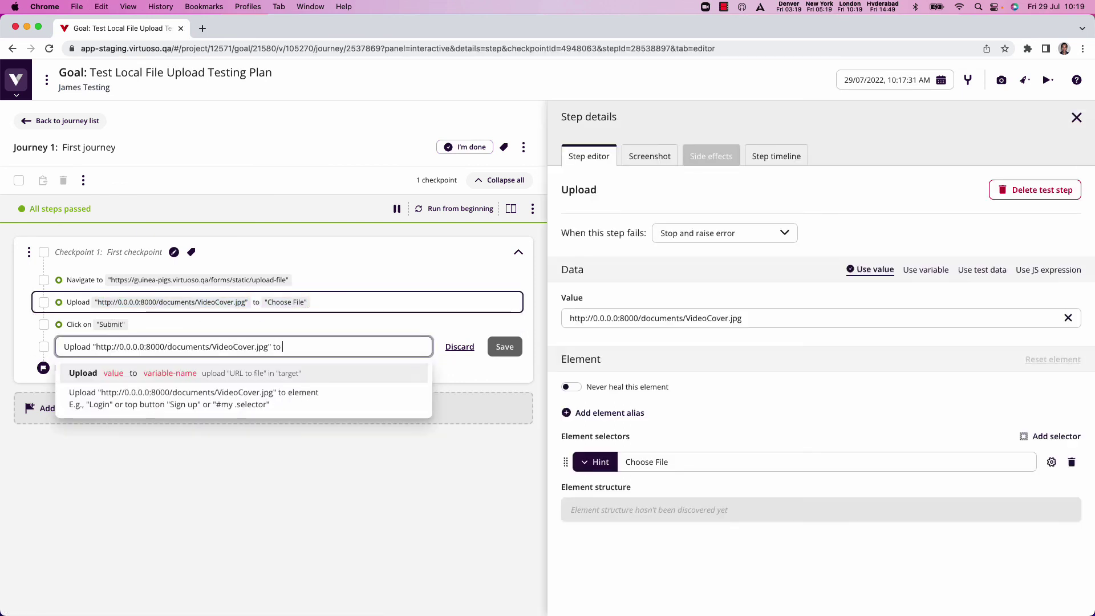
left_click(512, 208)
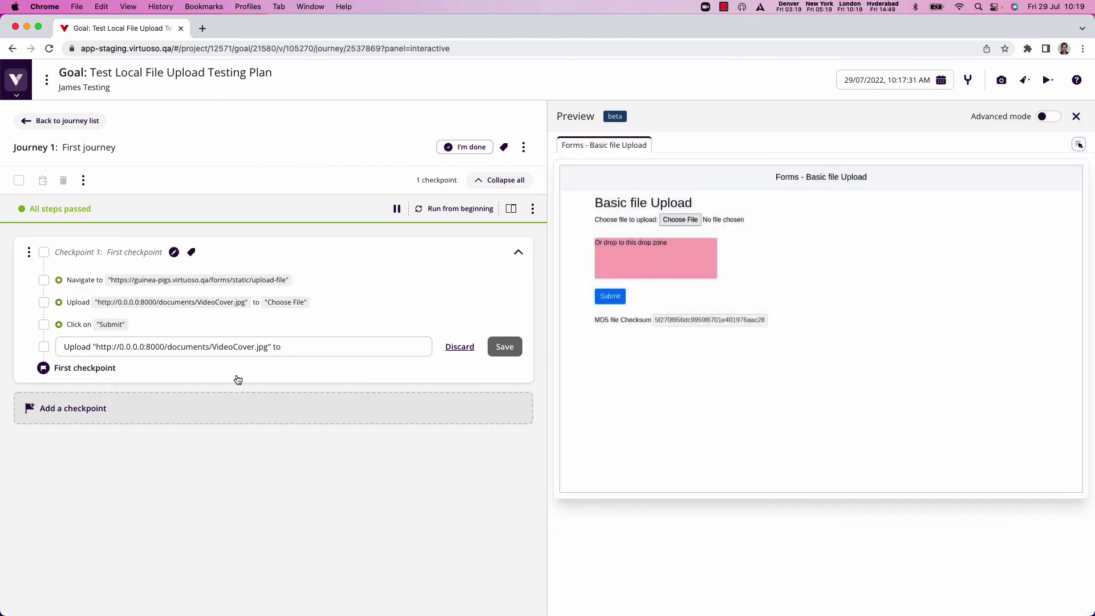
left_click(302, 349)
type("\"Or dro")
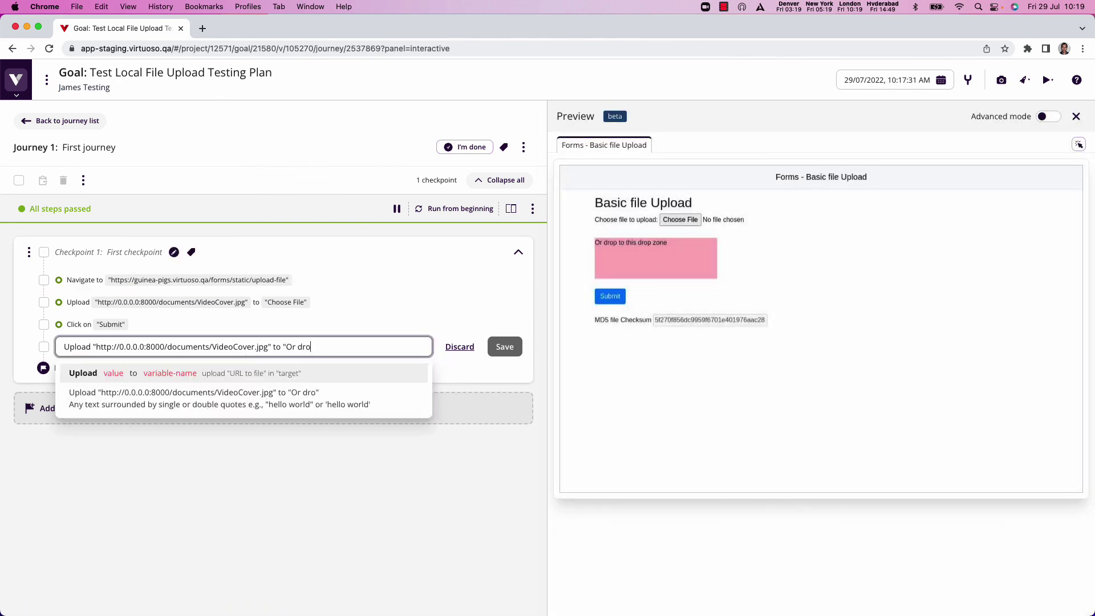
type("p to this zone\"")
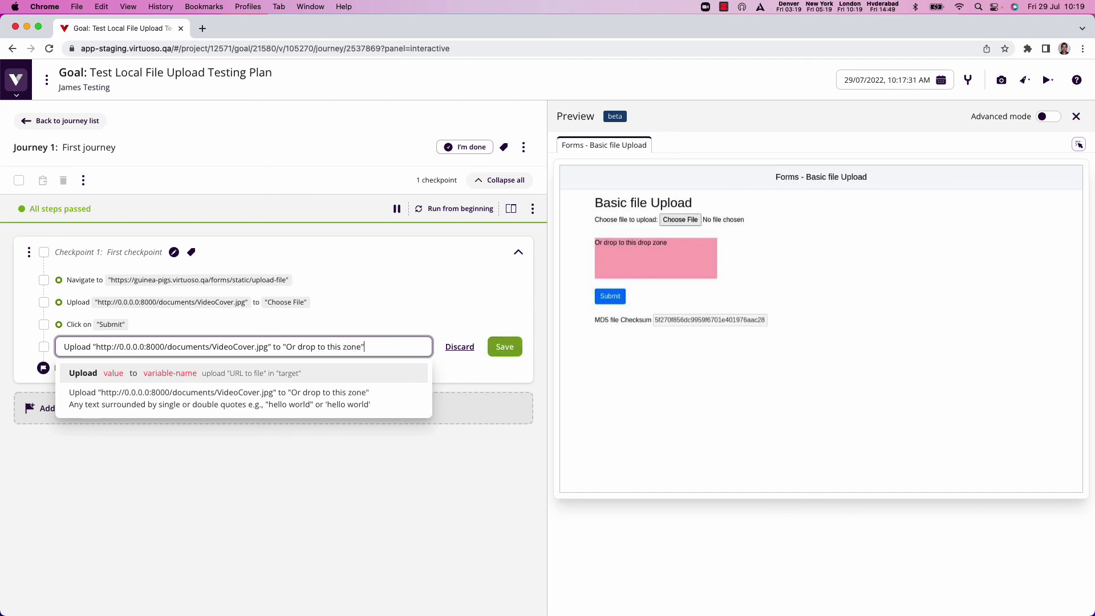
key("Return")
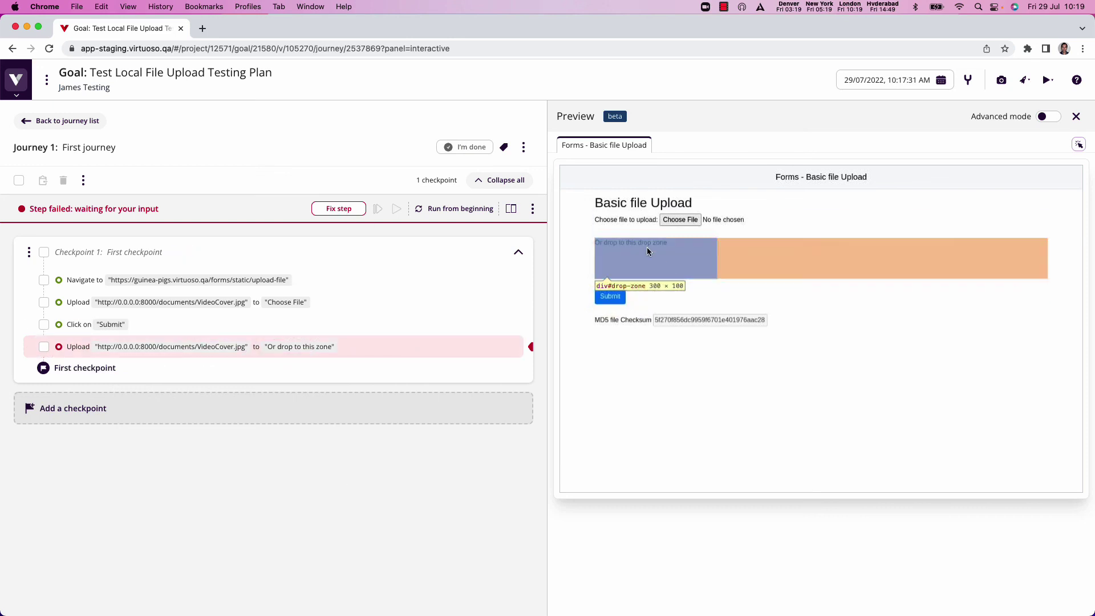
Step: Retarget the failed upload to the preview's drop zone and add a final Click "Submit" step
left_click(633, 254)
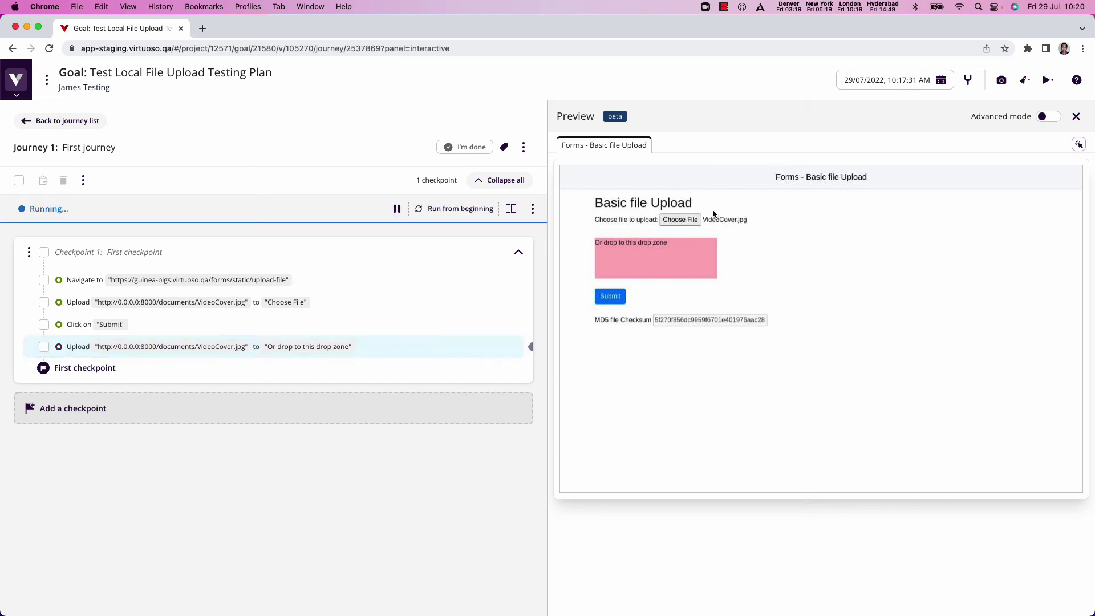
left_click(276, 357)
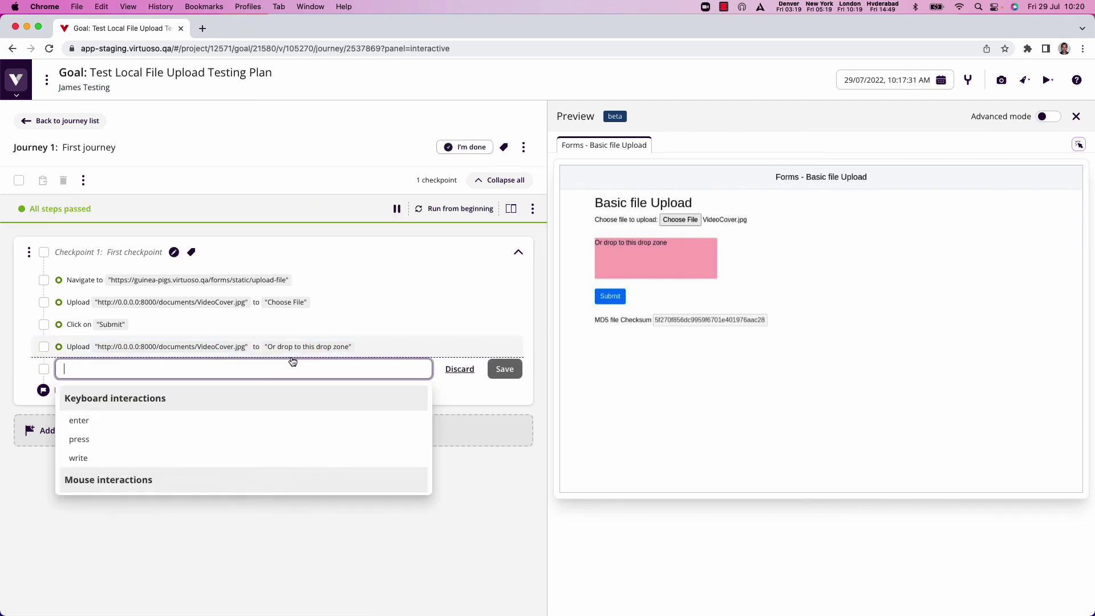
type("Click \"Sub")
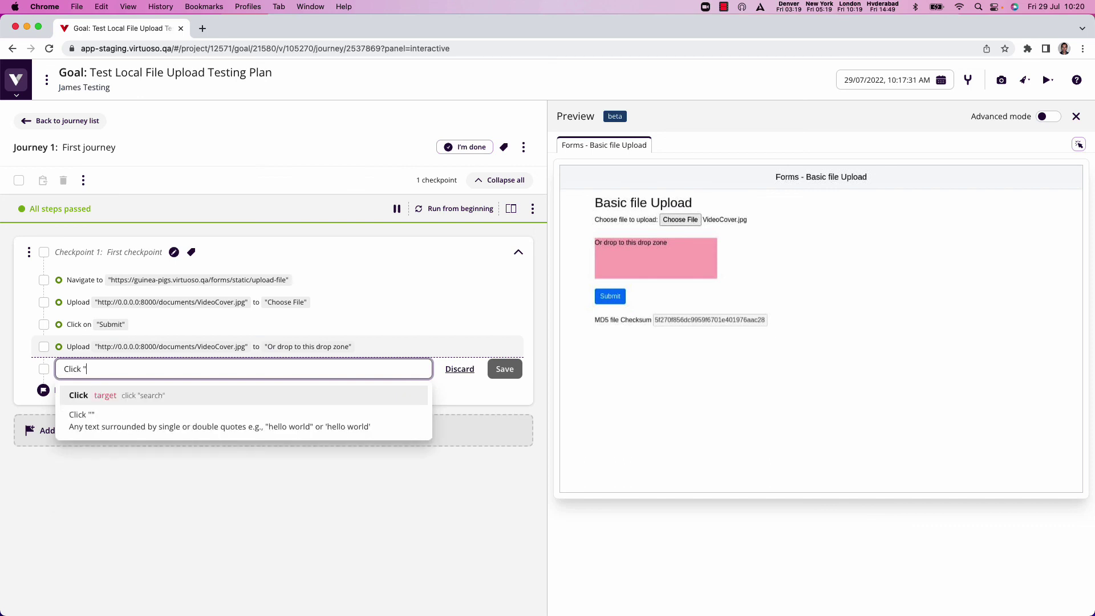
key("BackSpace")
type("bmit\"")
key("Return")
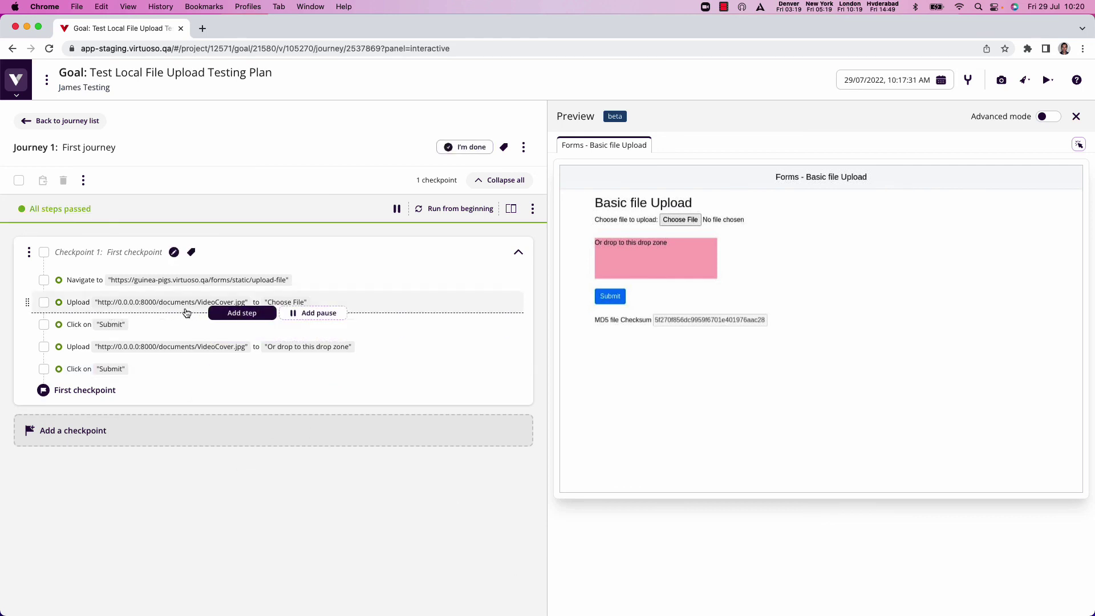
mouse_move(327, 343)
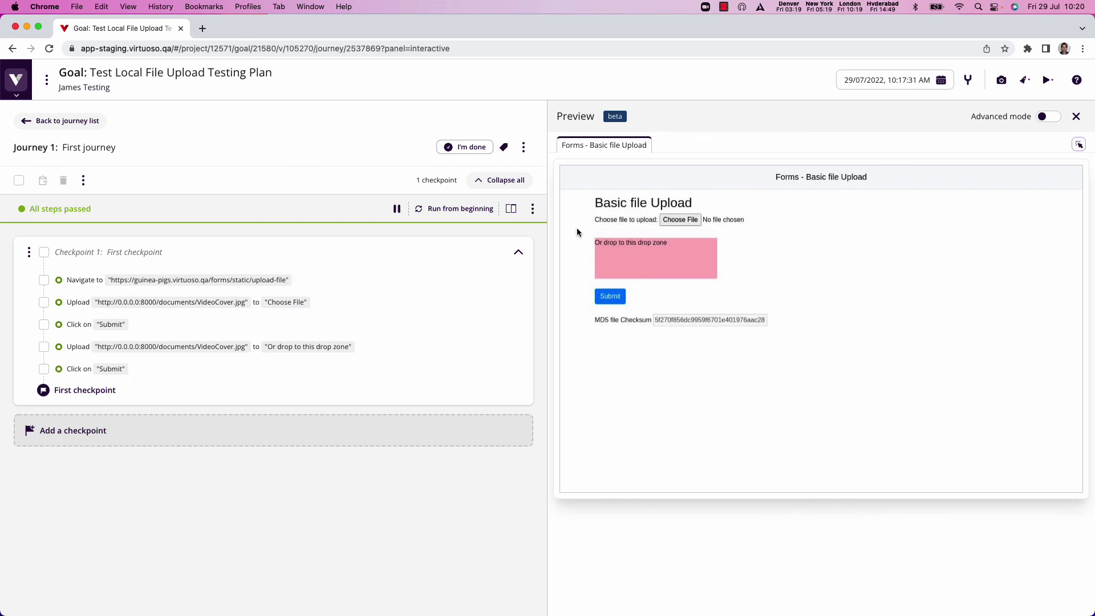